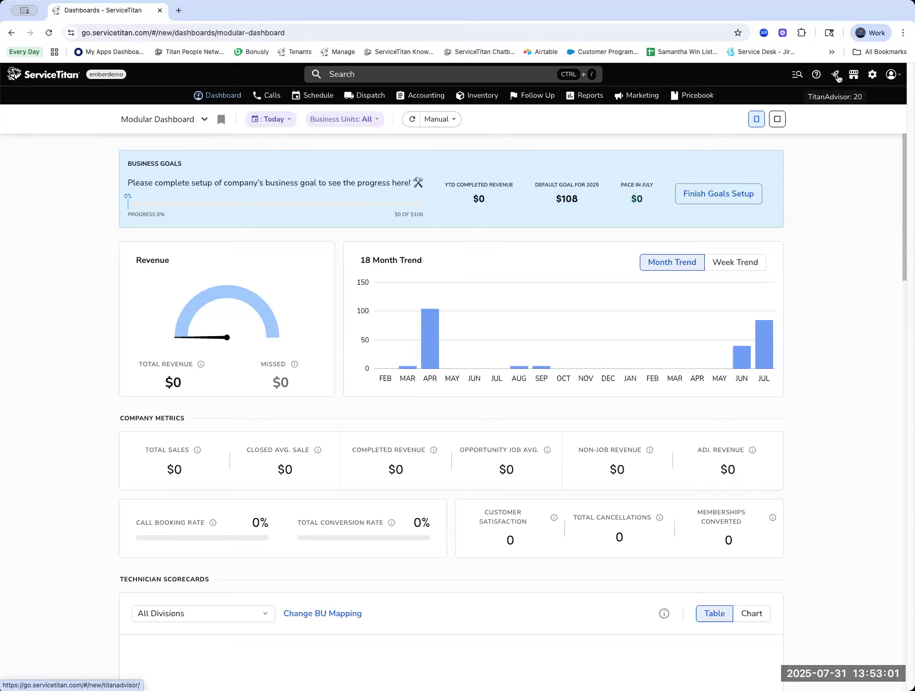
Open the "Automate your appointment reminders" feature from TitanAdvisor's Customer Communications section, Acceleration stage
click(836, 76)
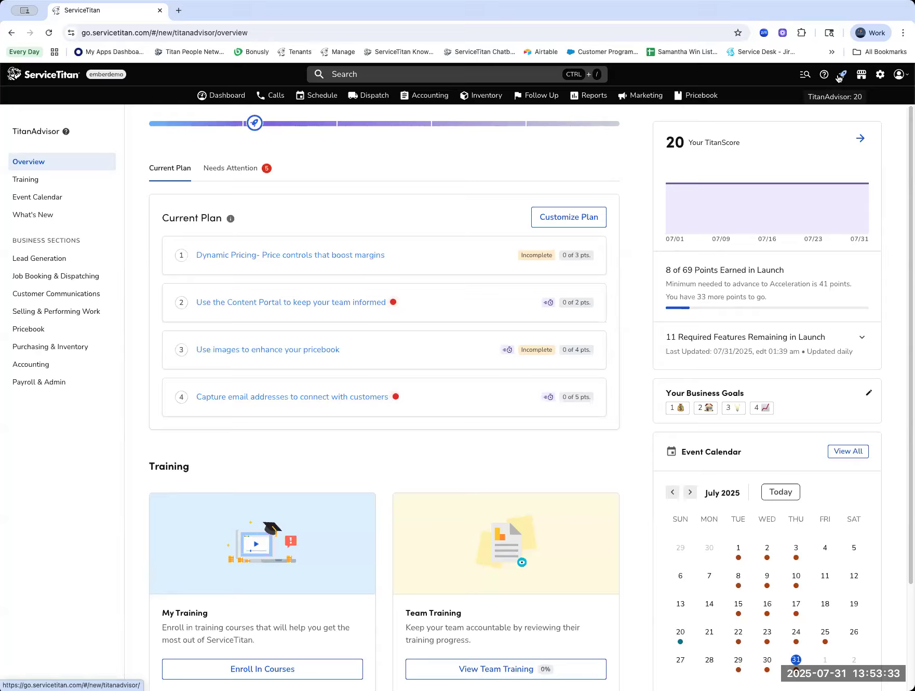
click(73, 298)
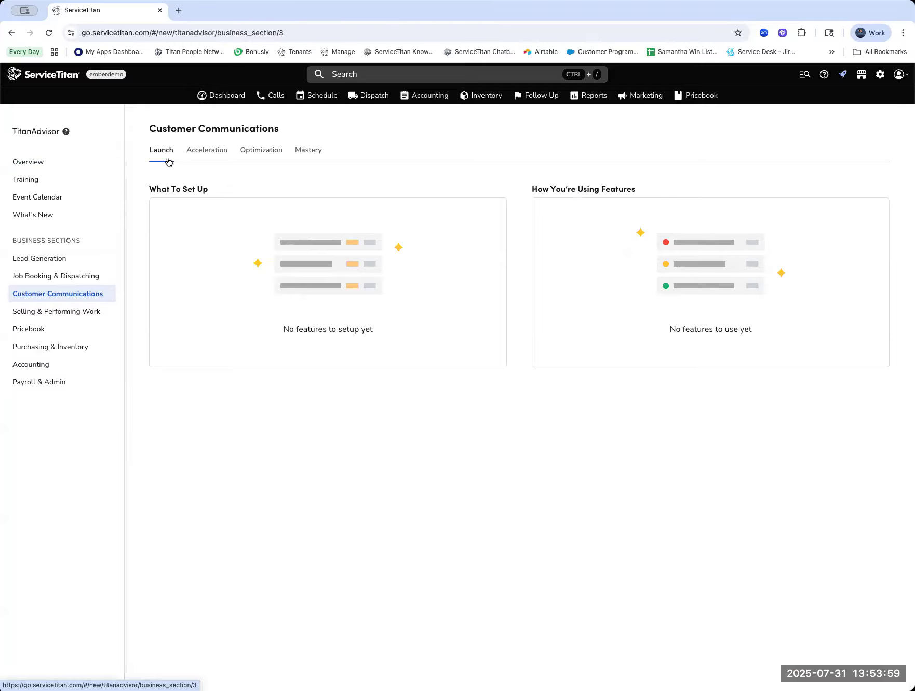
click(193, 157)
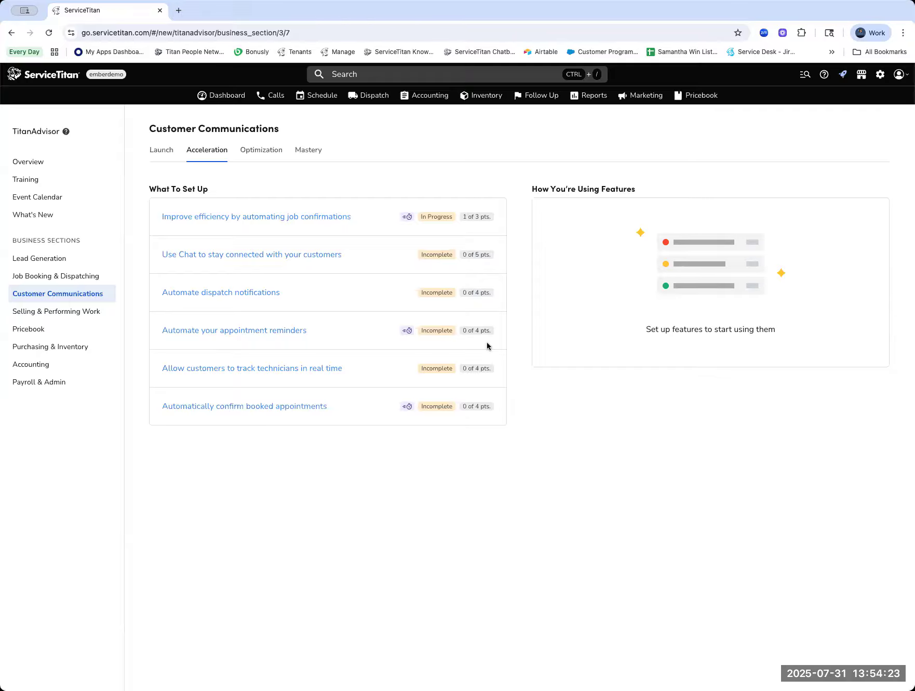
mouse_move(406, 335)
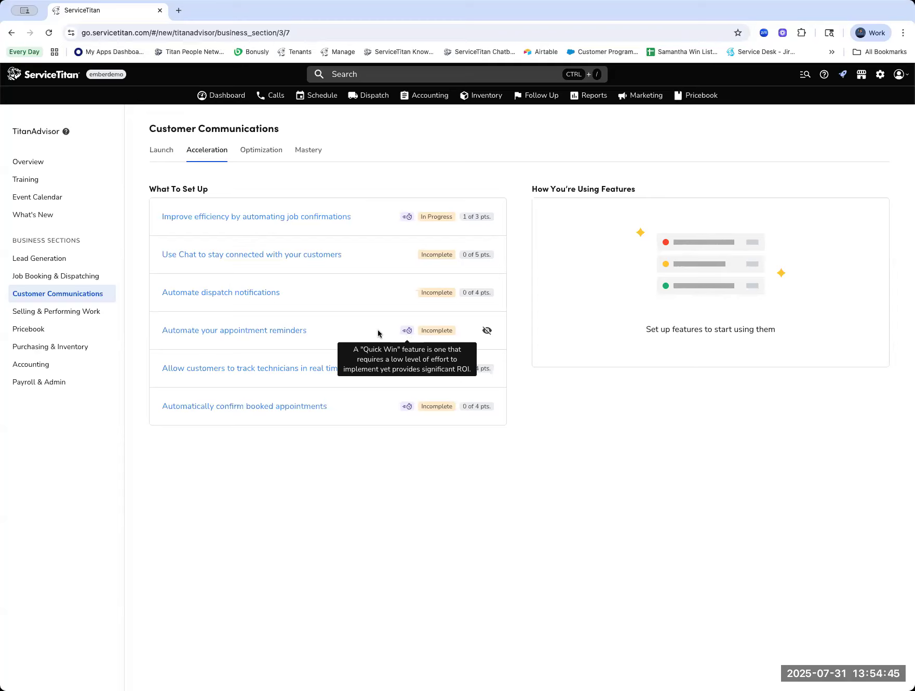
click(280, 336)
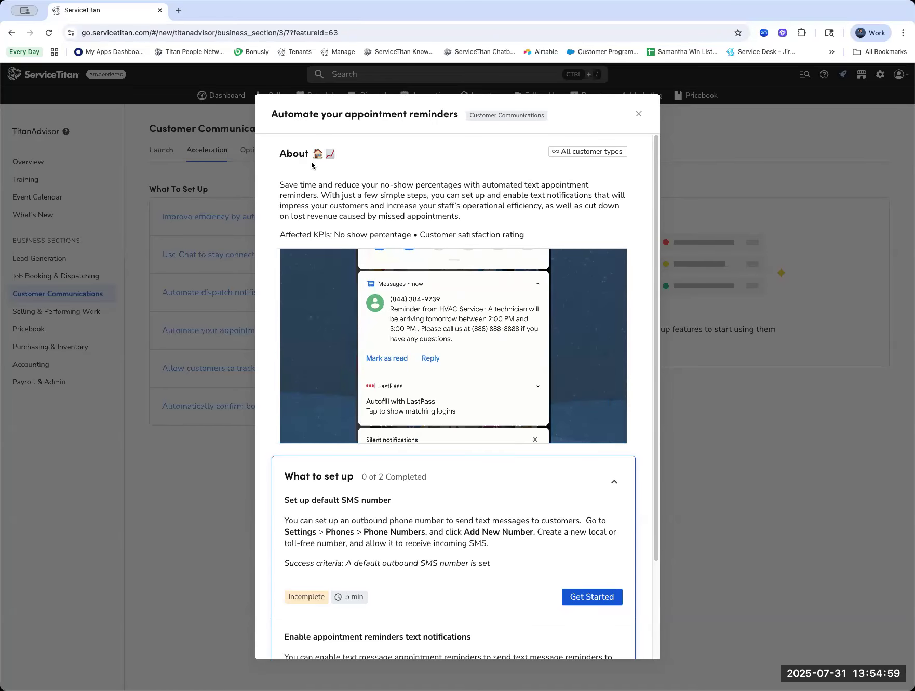
Review the appointment reminders feature's business goals, customer types and setup tasks, and close its details
mouse_move(318, 157)
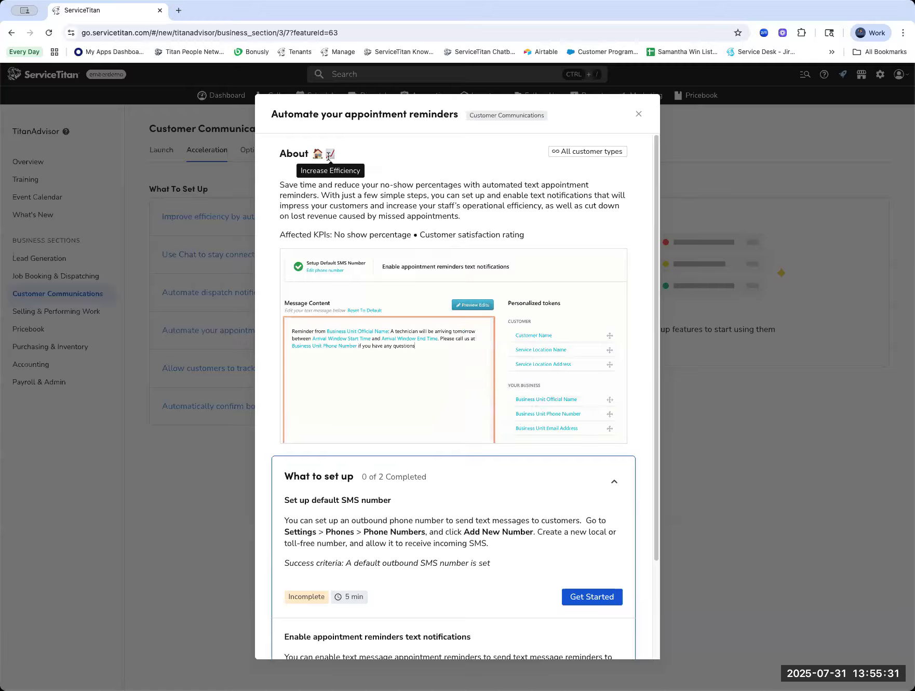
mouse_move(572, 154)
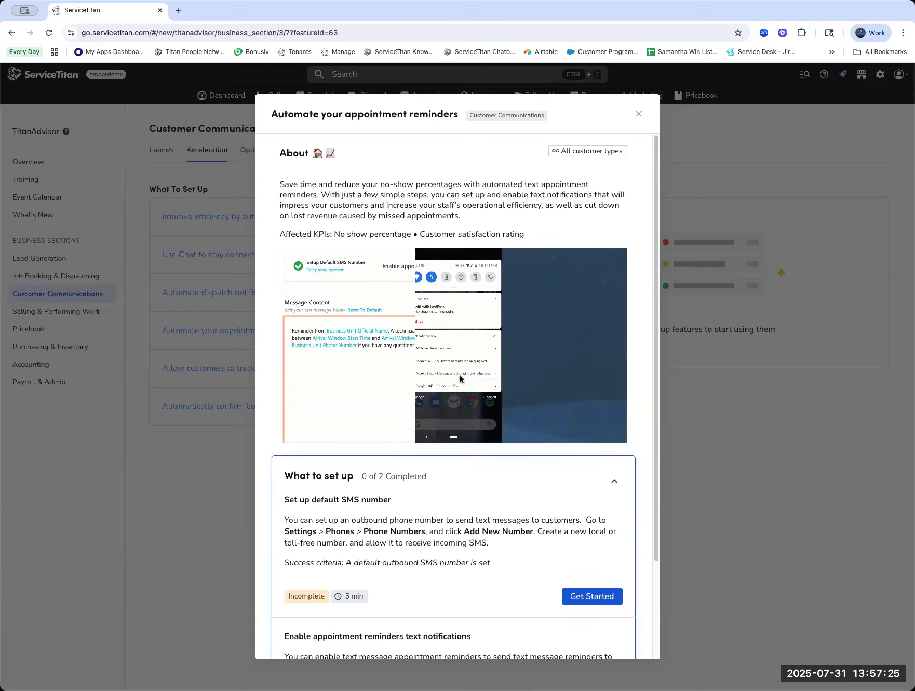
scroll(459, 378, down, 3)
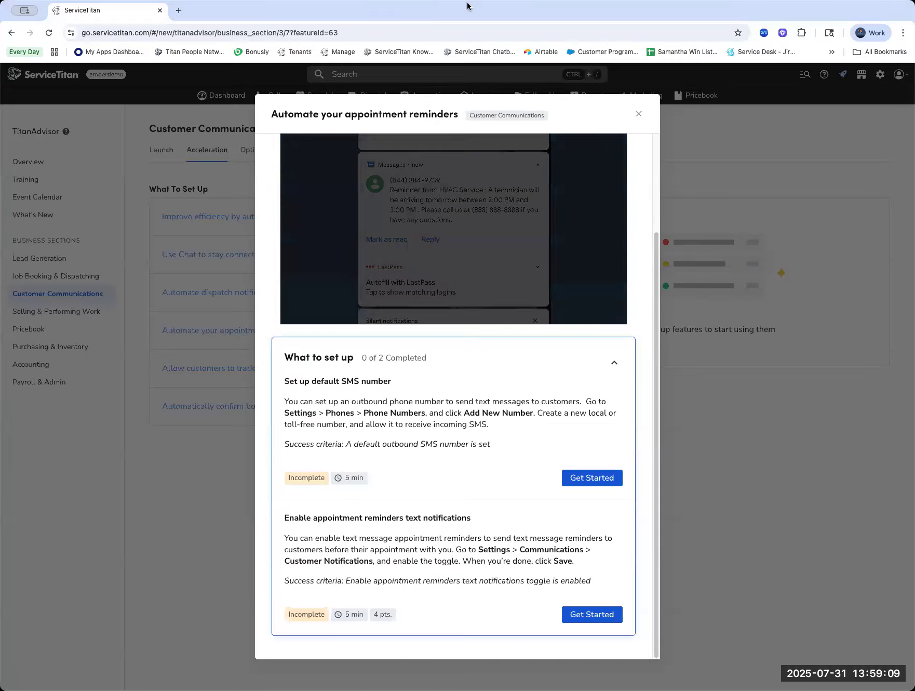
click(638, 114)
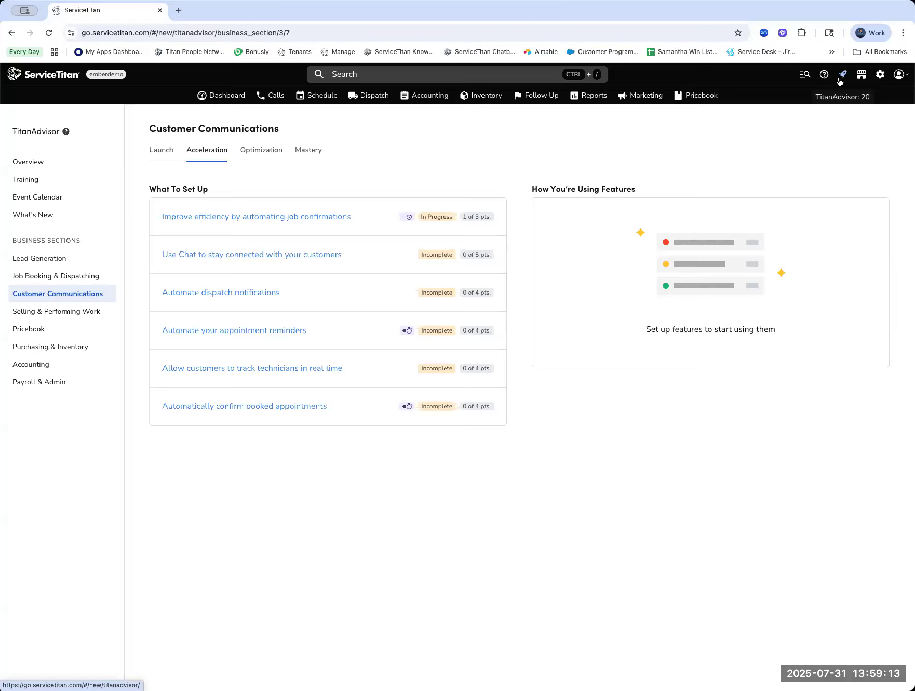
click(197, 333)
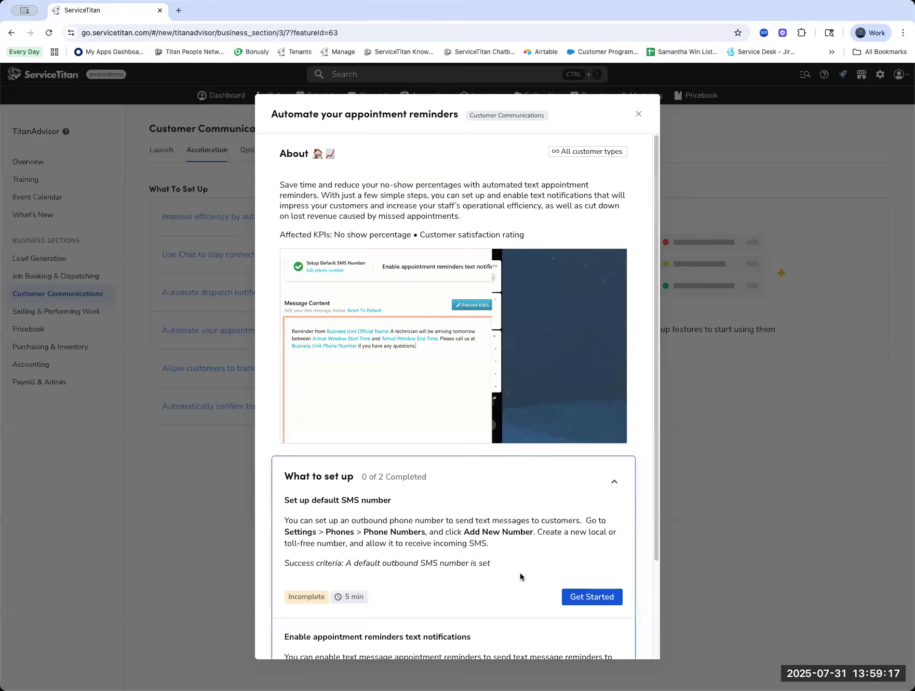
scroll(520, 573, down, 3)
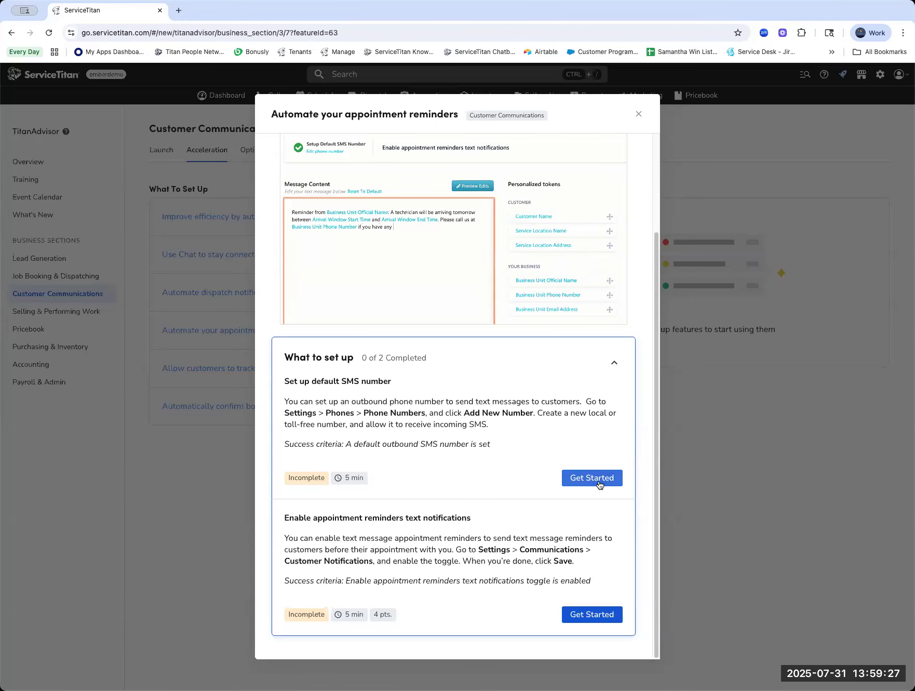
click(784, 406)
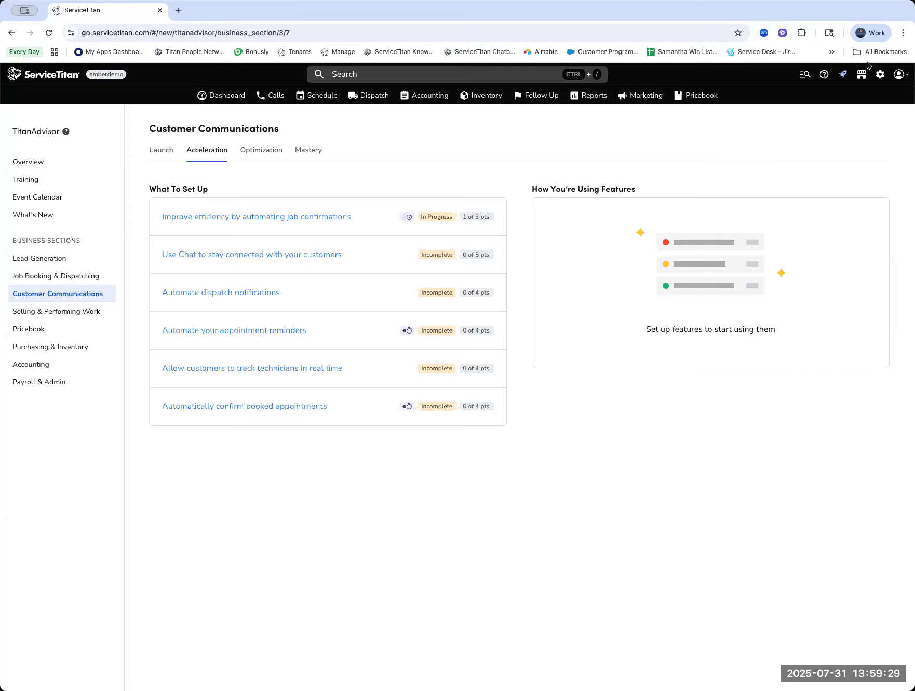
Open the Phone Numbers settings in a separate browser tab and check the Outbound SMS number
right_click(875, 74)
click(832, 81)
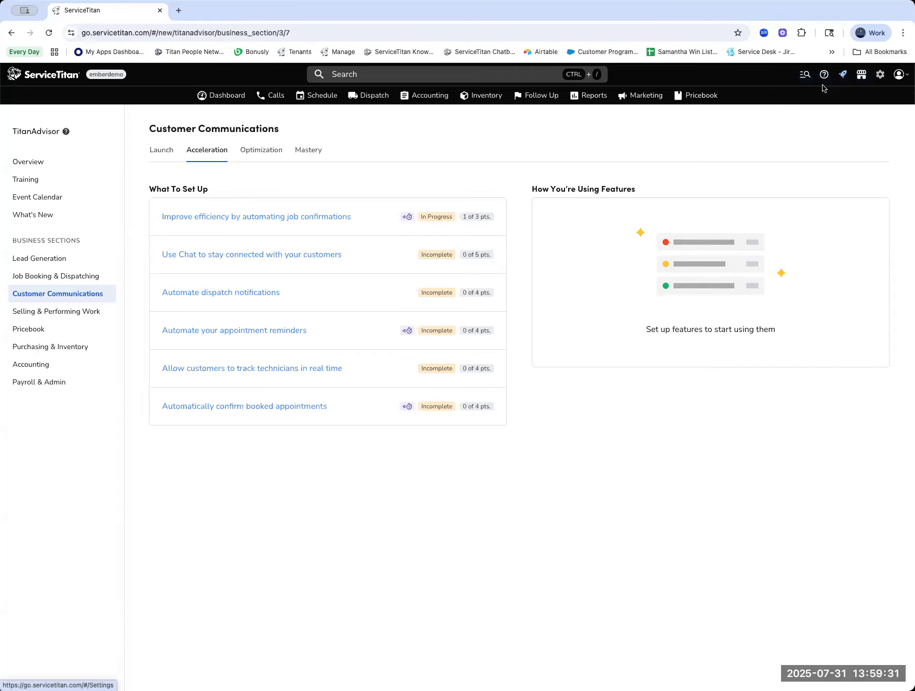
click(241, 14)
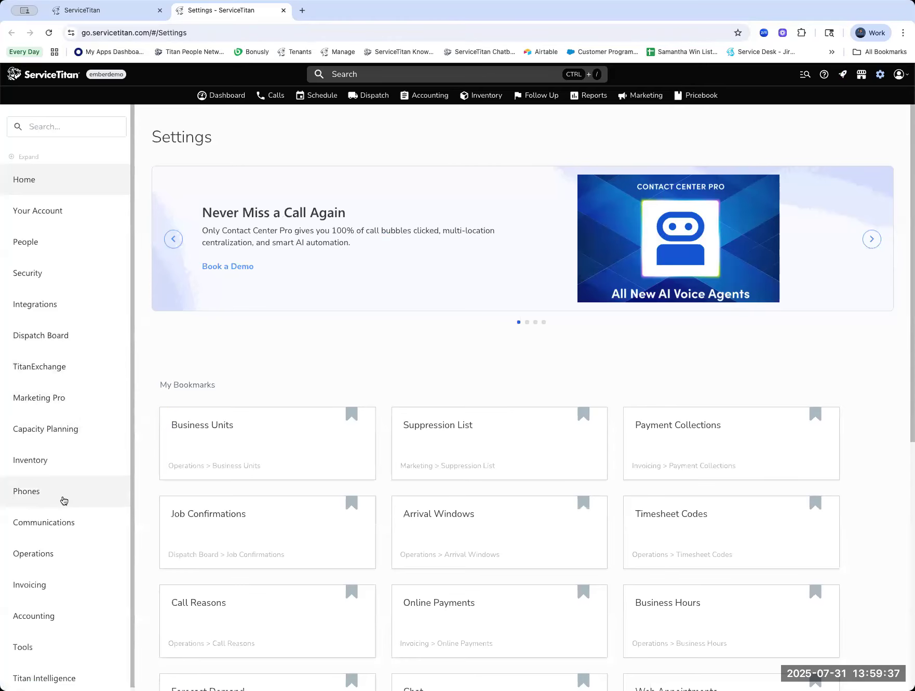
click(59, 492)
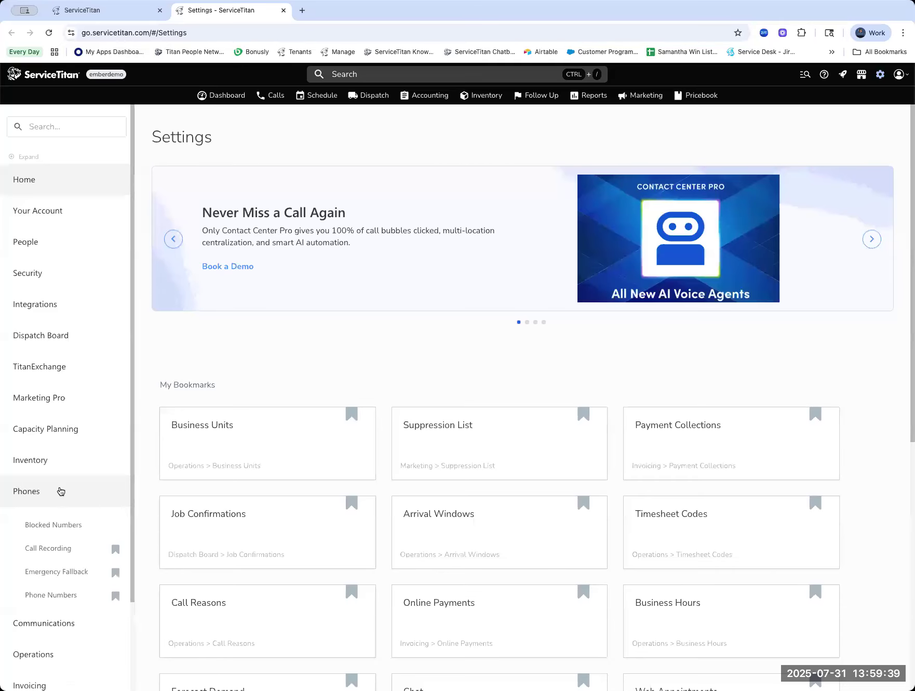
scroll(47, 501, down, 2)
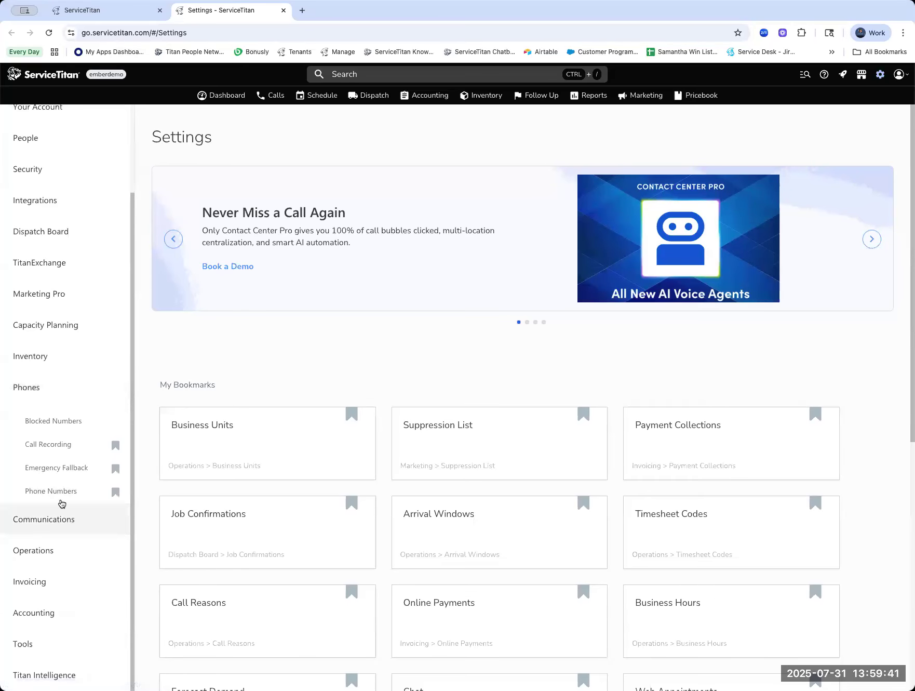
click(58, 496)
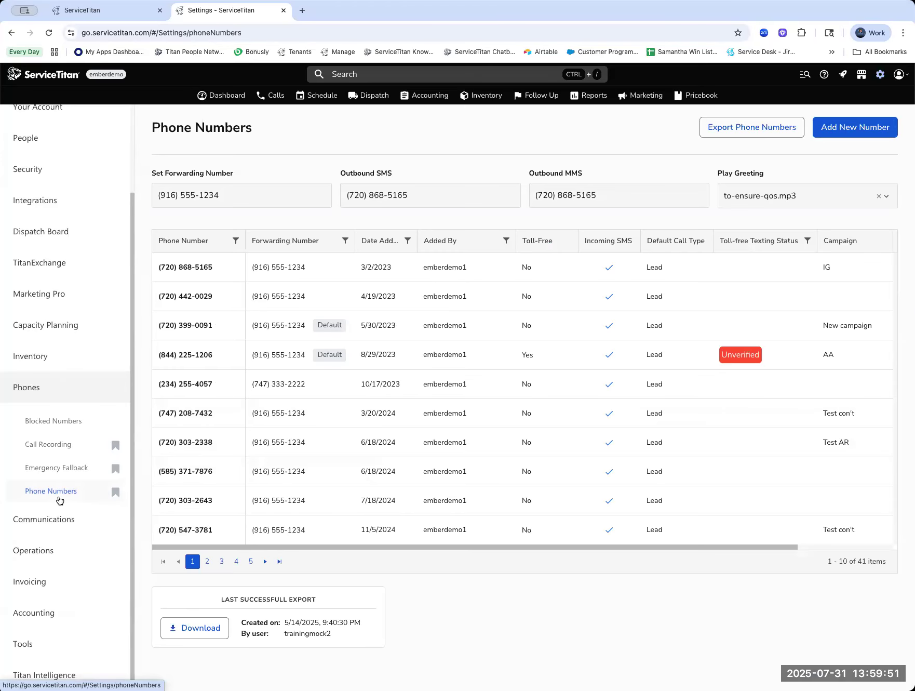
click(429, 189)
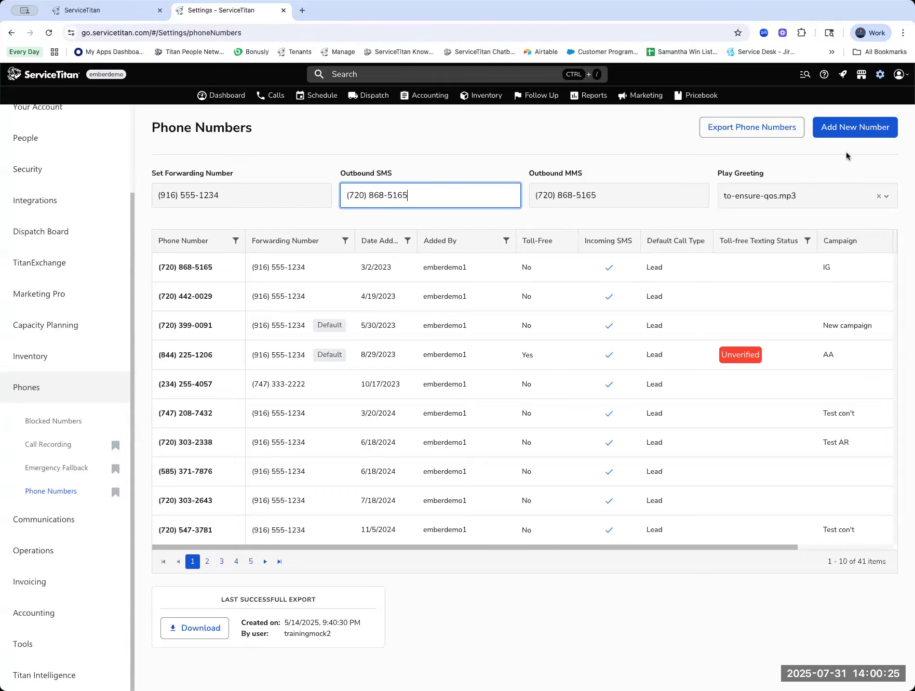
Start adding a new phone number and search for local numbers with area code 404
click(842, 134)
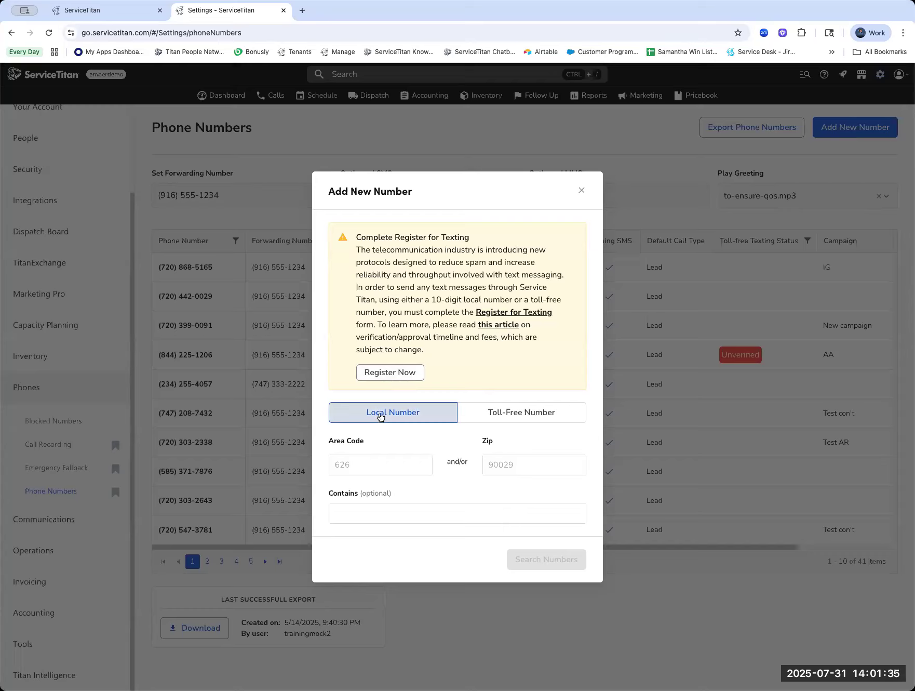
click(508, 419)
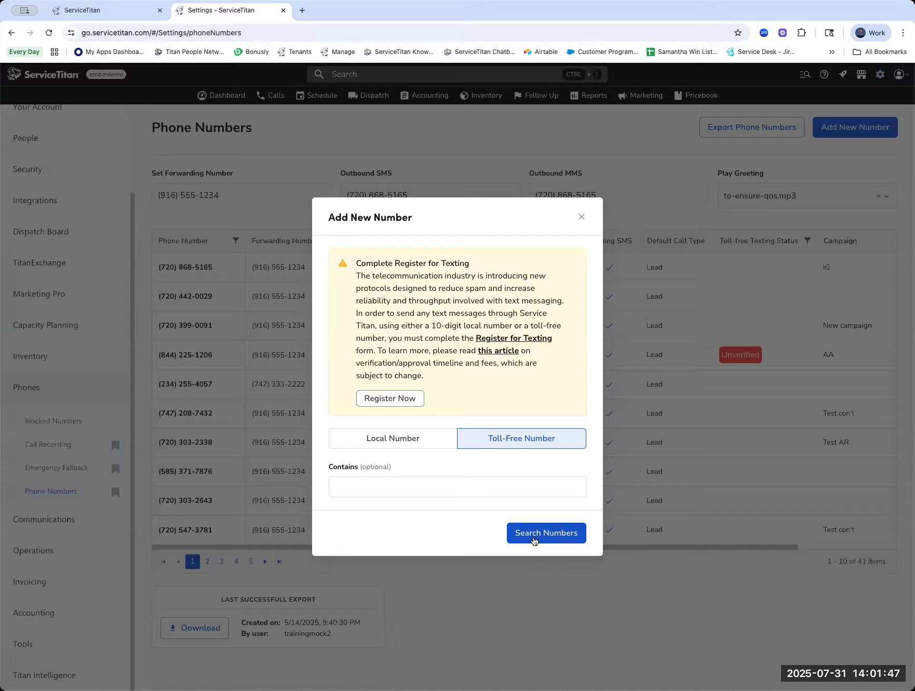
click(429, 451)
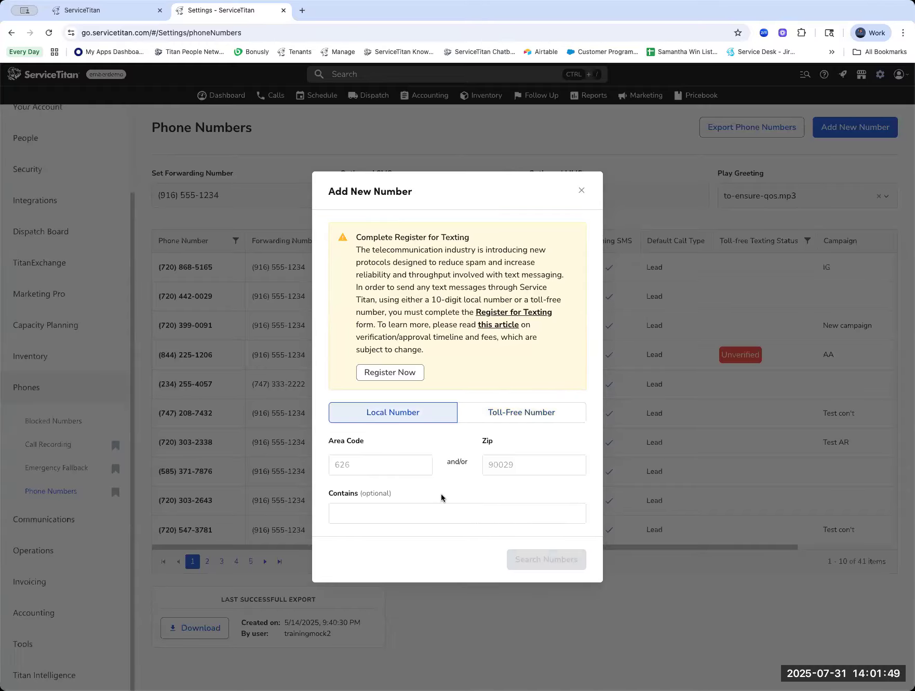
click(400, 467)
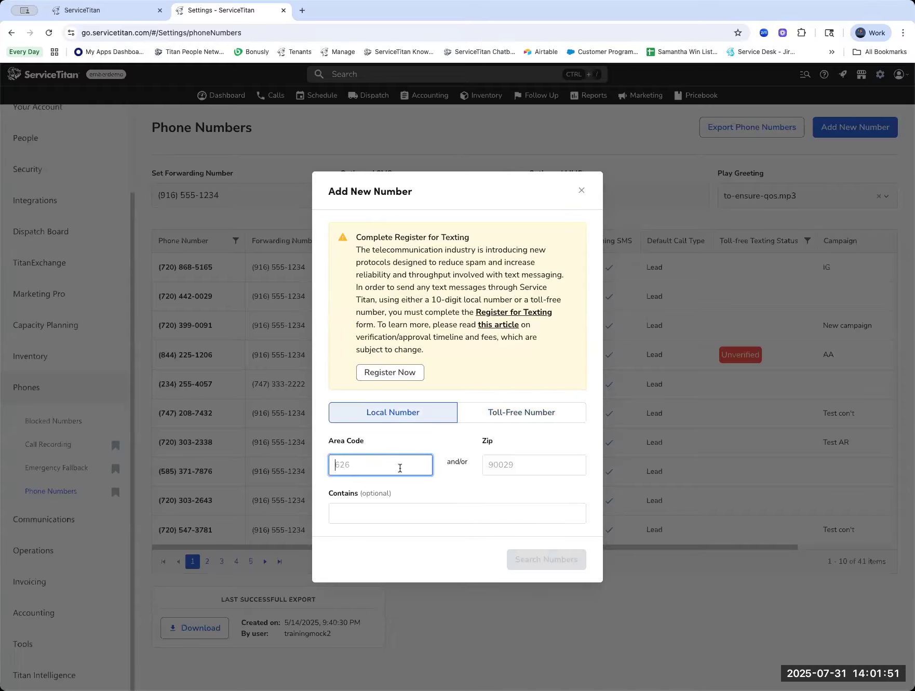
text(404)
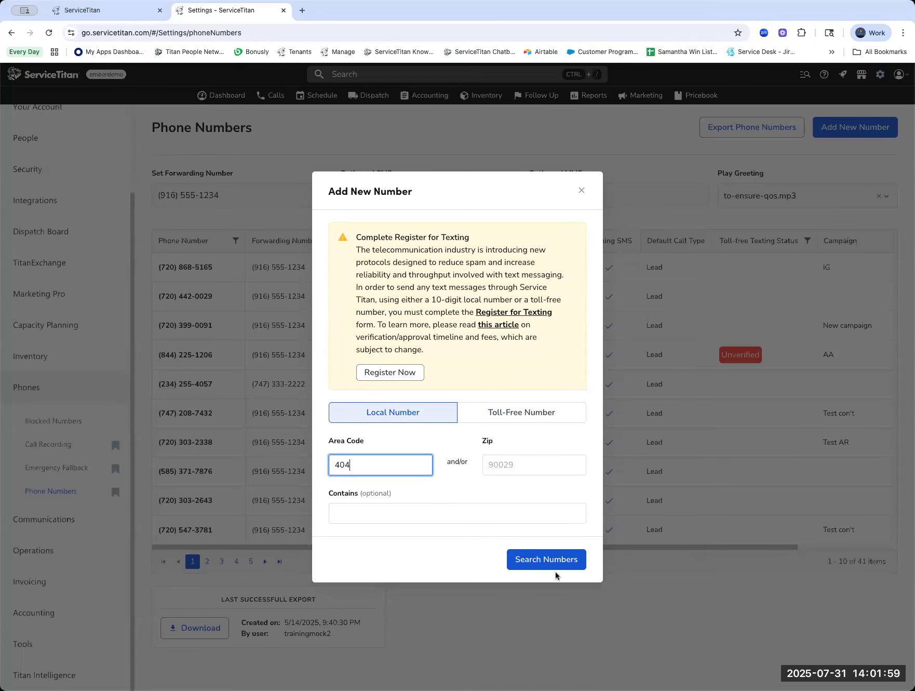
click(538, 561)
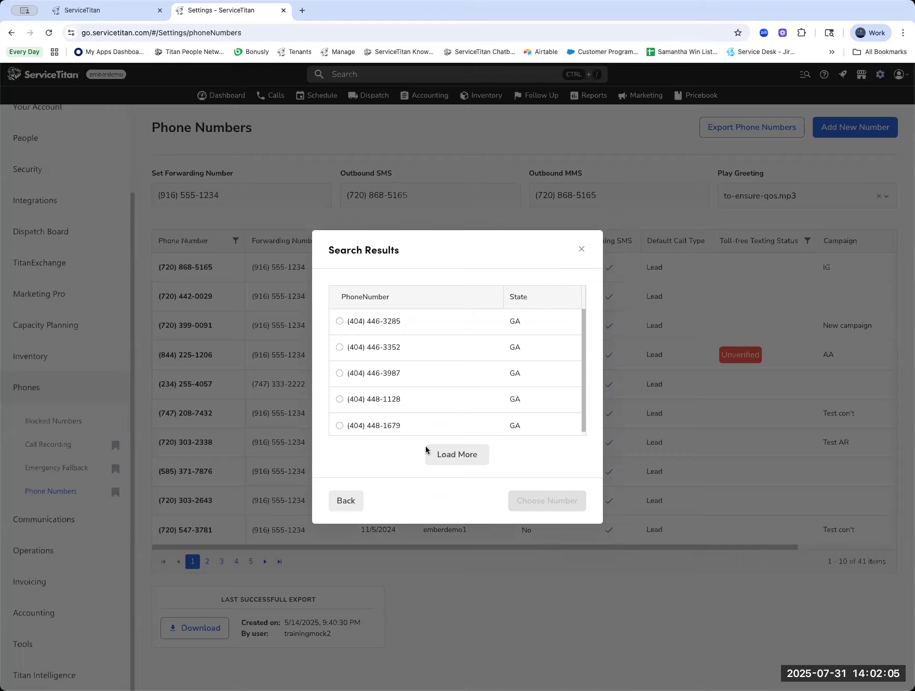
Add the first number found, entering the forwarding number and keeping incoming SMS allowed and the default call type Lead
click(379, 327)
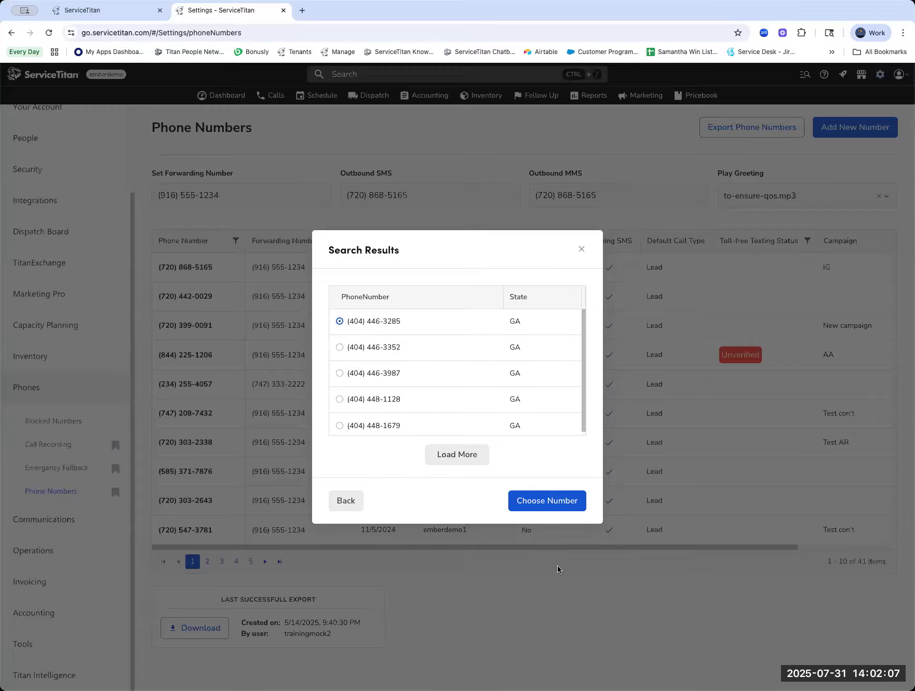
click(553, 508)
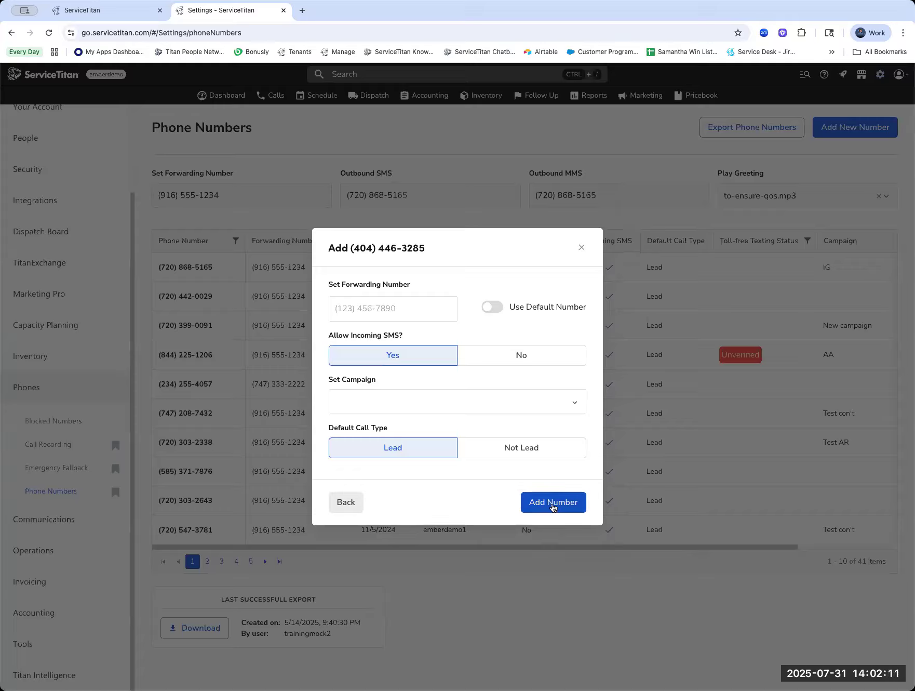
click(422, 301)
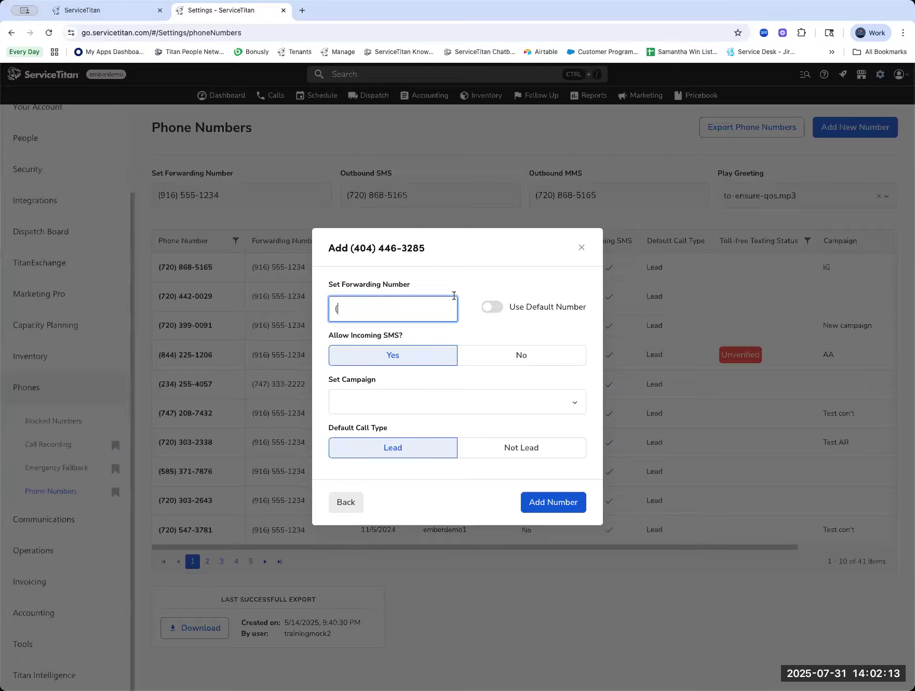
text(916) 555-1234)
click(571, 327)
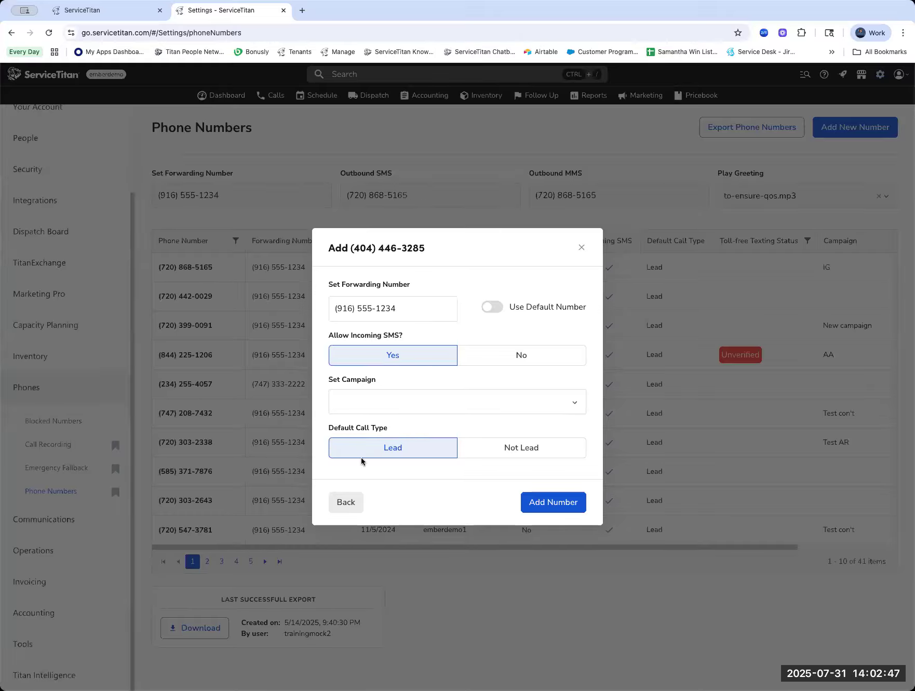
click(548, 507)
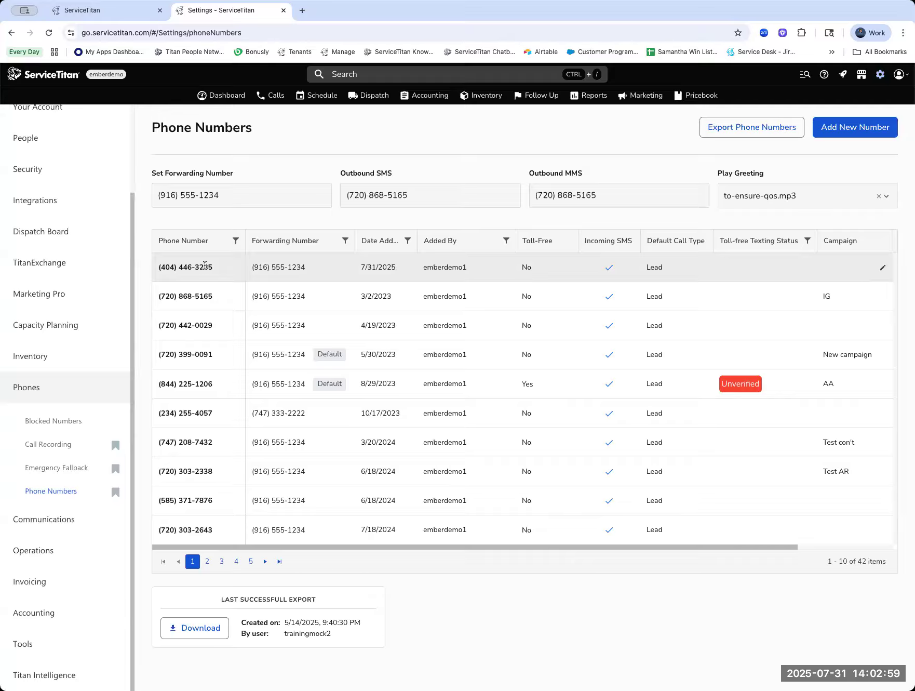
drag(212, 268, 159, 267)
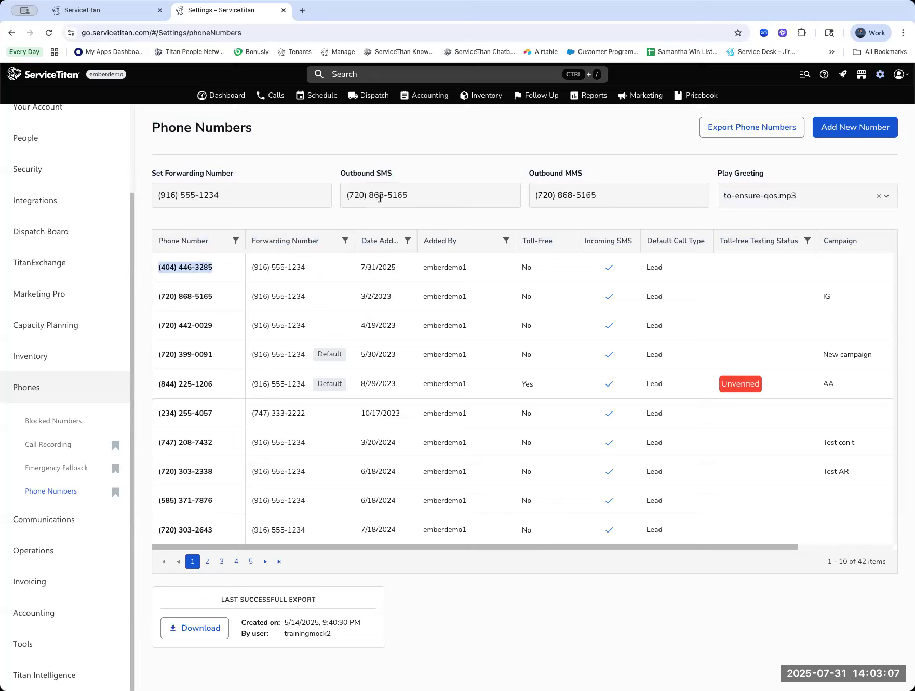
click(461, 159)
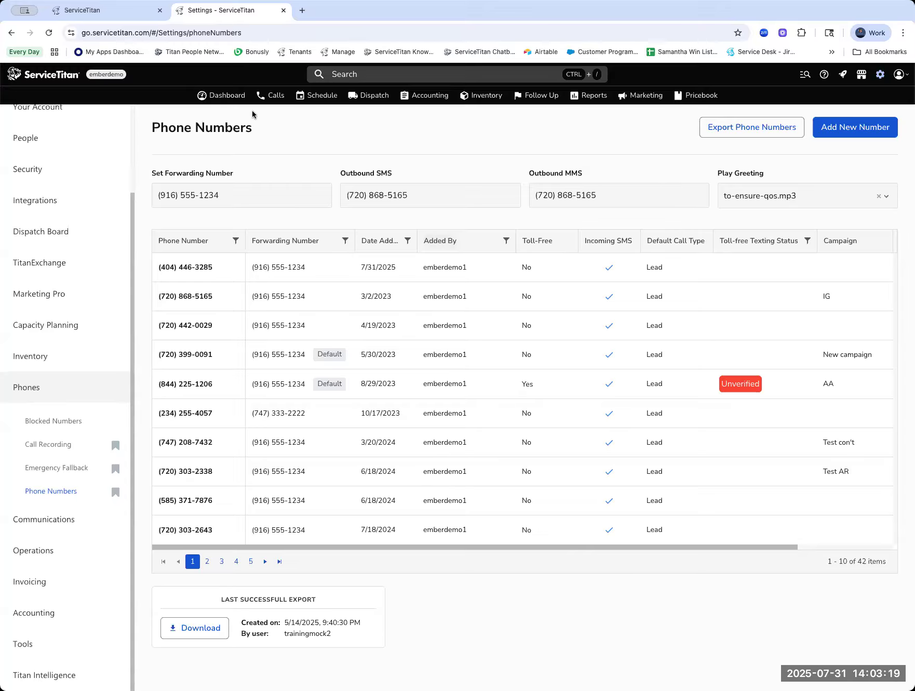
Review both setup tasks of "Automate your appointment reminders" in TitanAdvisor and return to the Phone Numbers settings
click(109, 11)
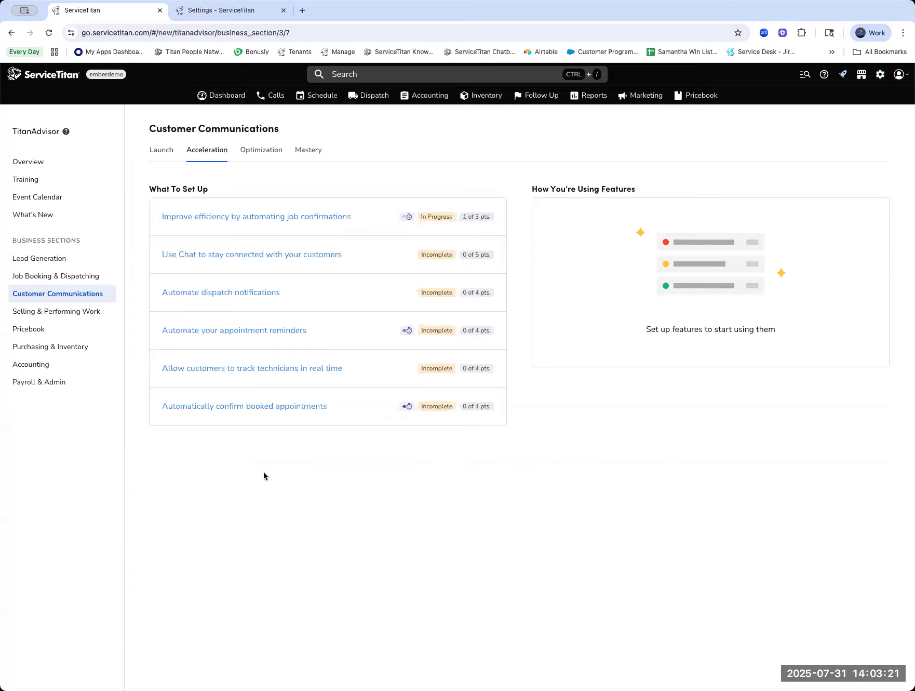
click(235, 332)
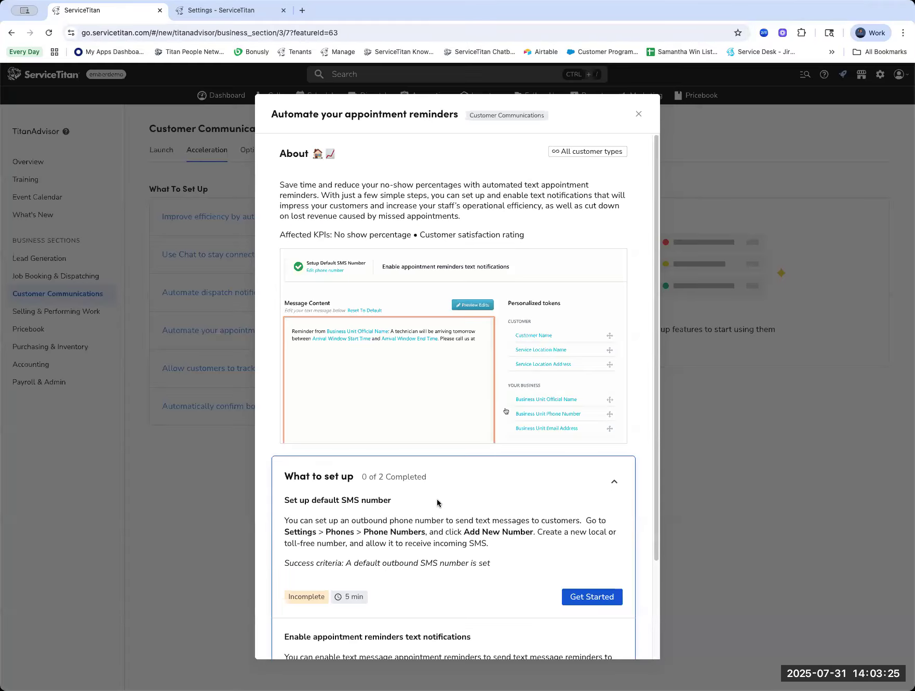
scroll(436, 498, down, 2)
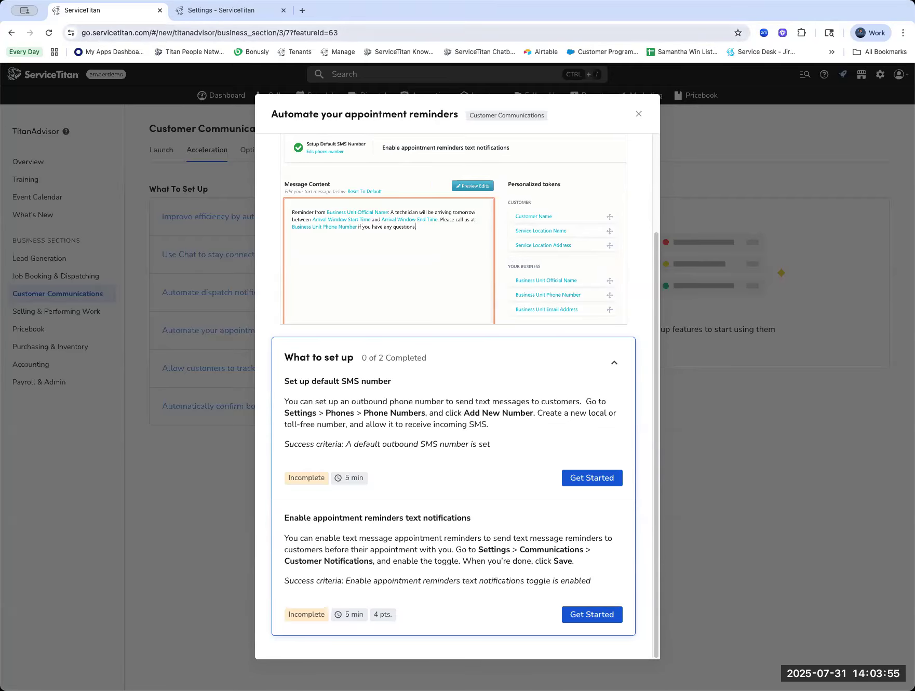
click(213, 12)
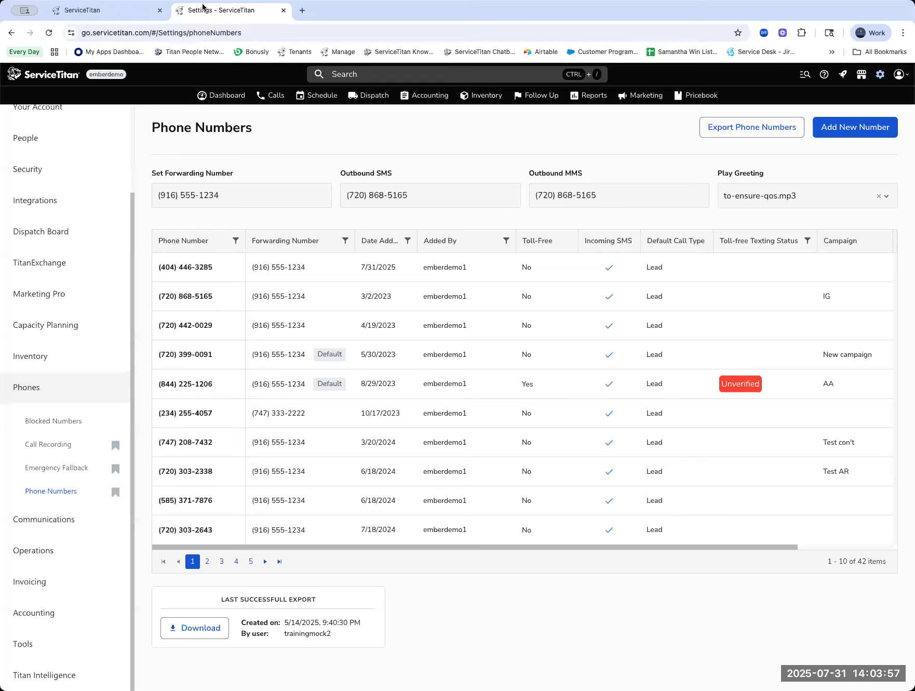
Open the Reminder Notifications under the Communications Customer Notifications settings and compare the text and email reminder setups
click(72, 532)
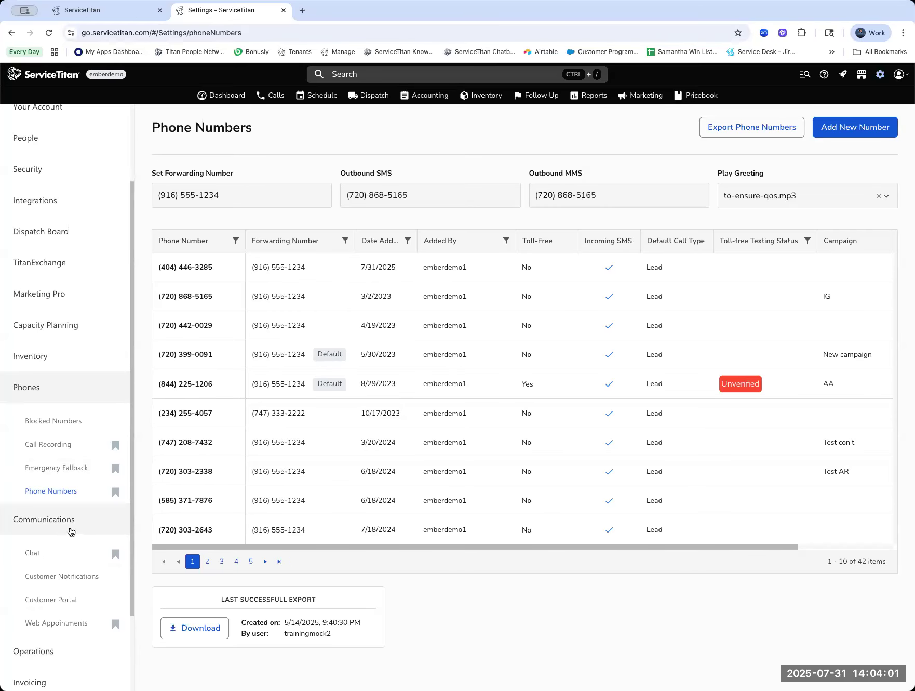
scroll(65, 529, down, 1)
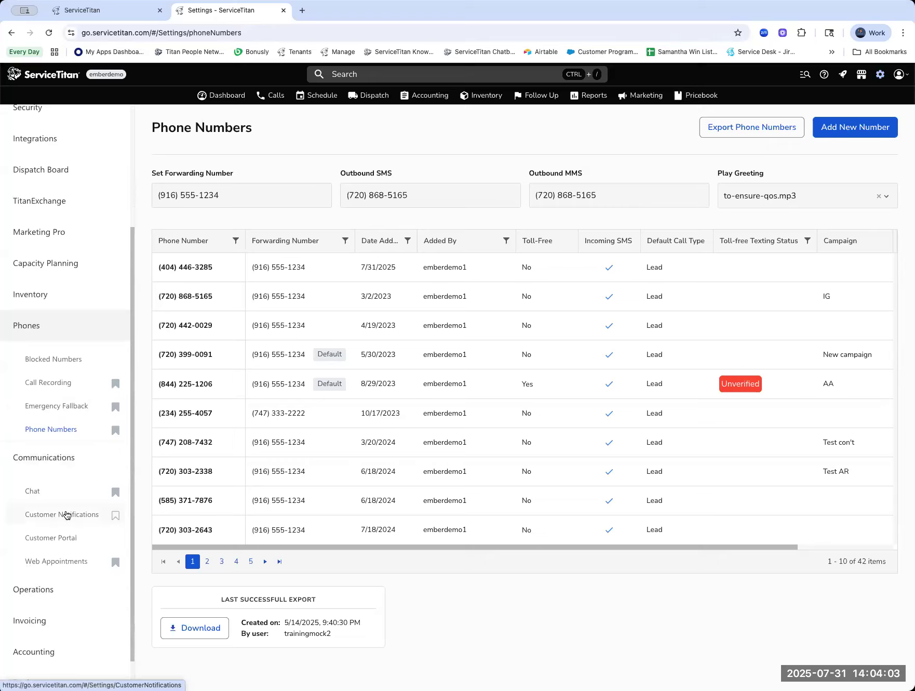
click(66, 514)
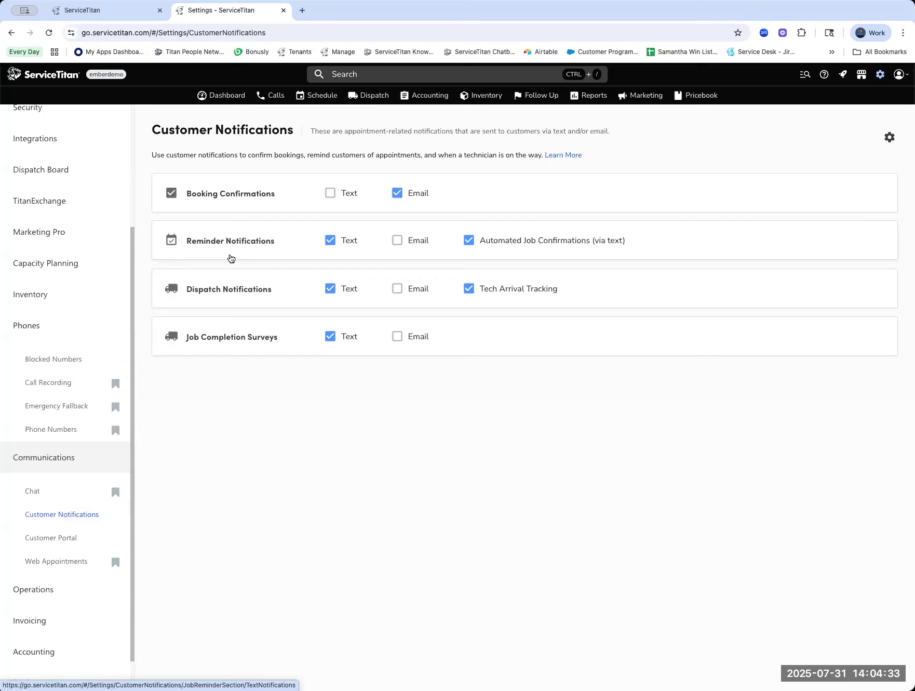
click(231, 258)
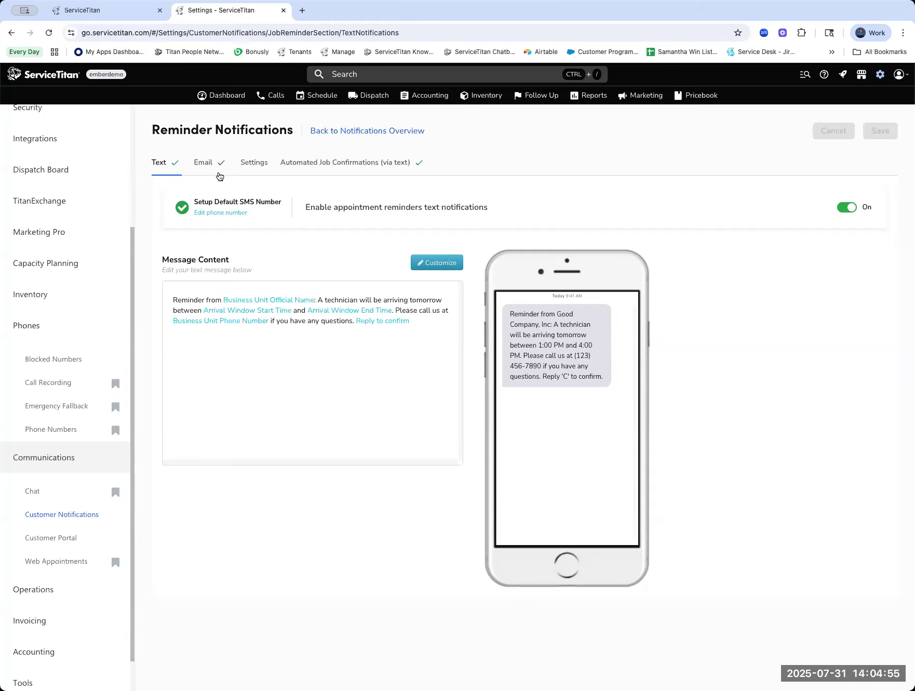
click(216, 173)
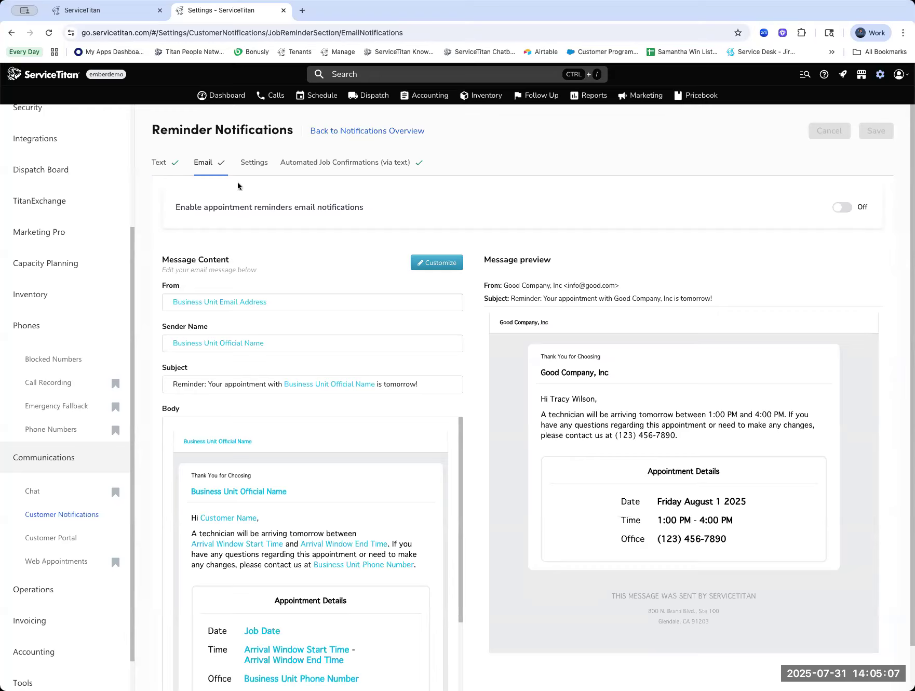
click(159, 167)
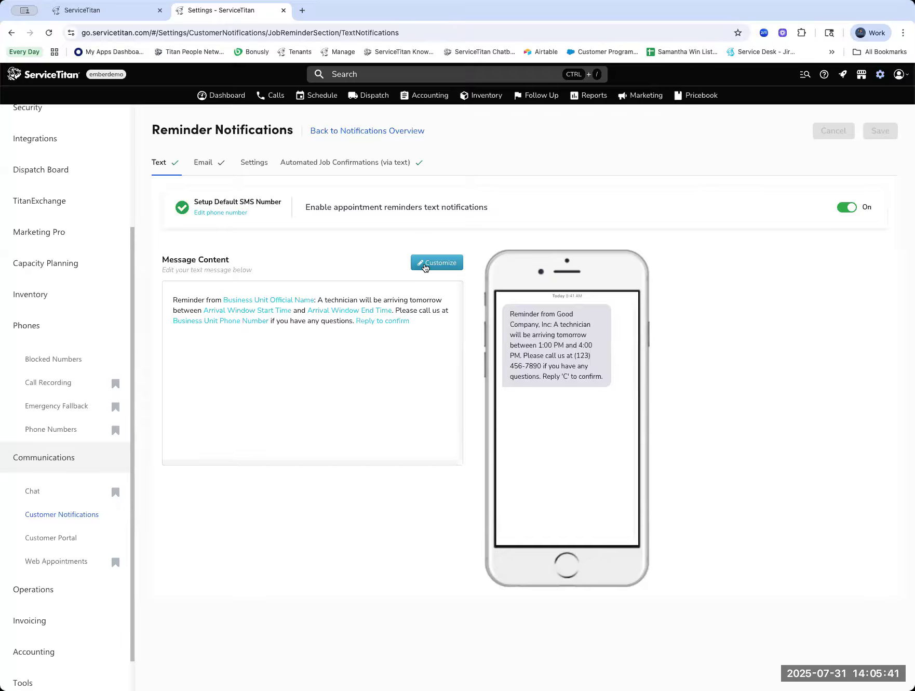
Customize the reminder text message to begin with "Hello", the Customer Name token and a period, and preview the edits
click(425, 266)
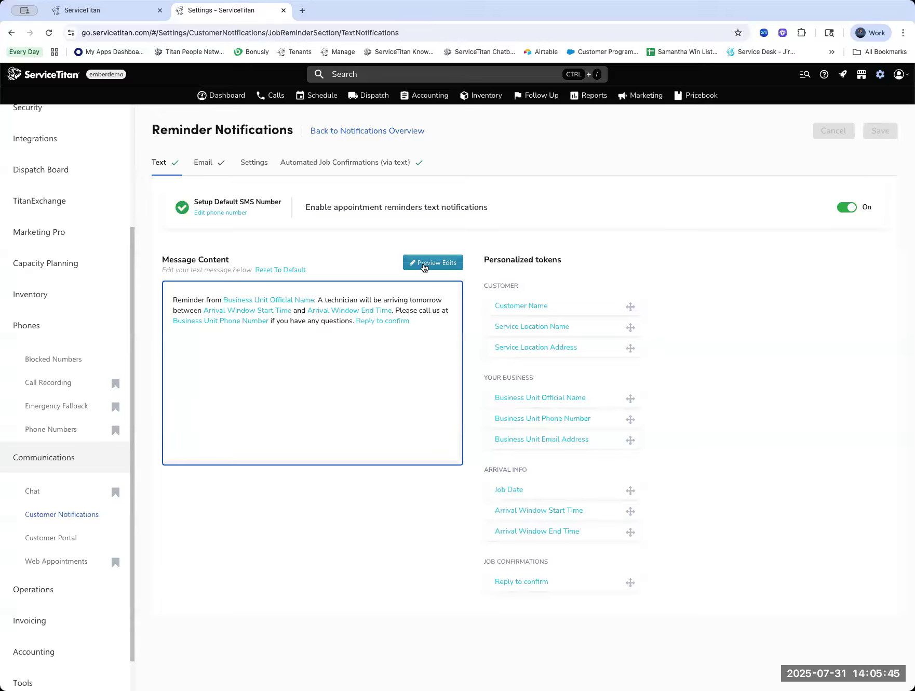
click(425, 321)
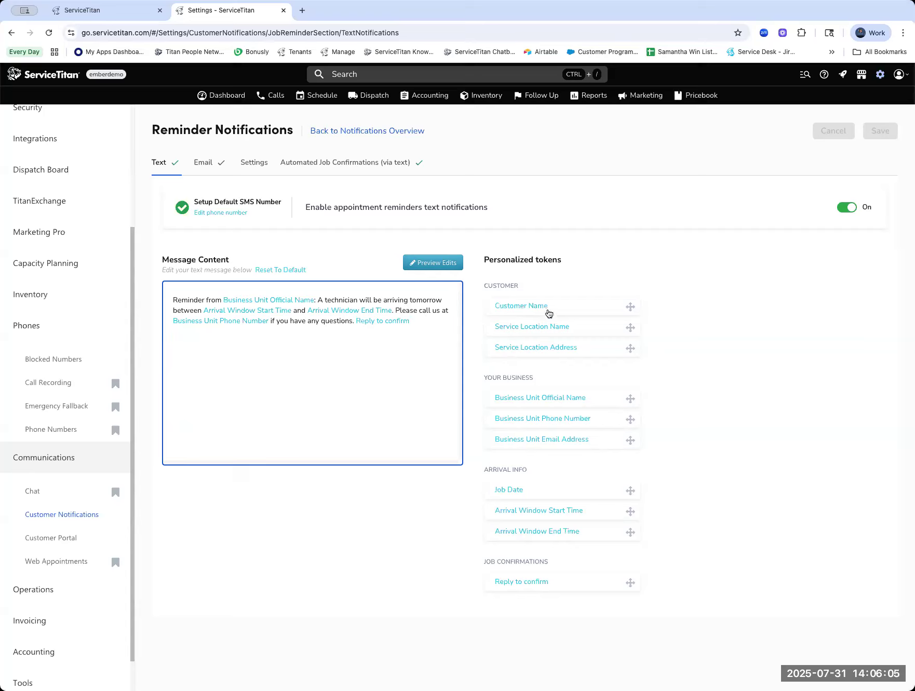
drag(553, 311, 174, 303)
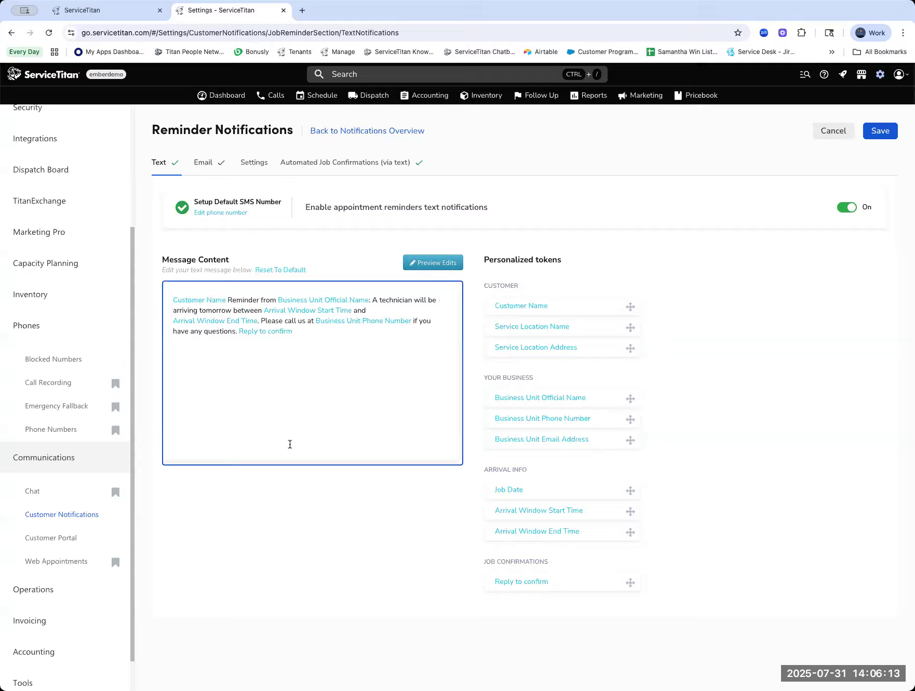
click(173, 300)
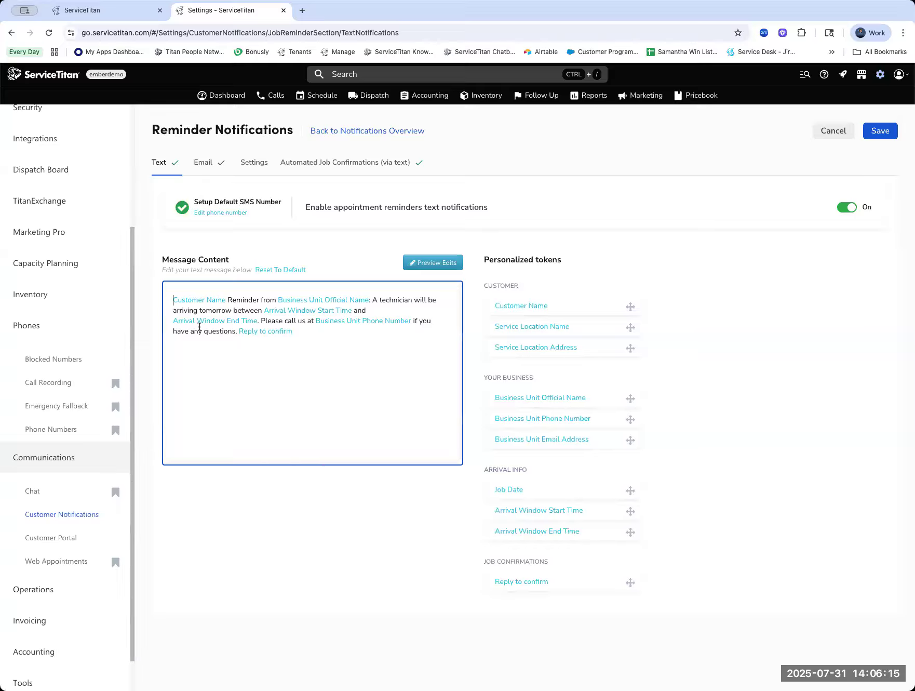
text(Hello)
click(246, 300)
text(.)
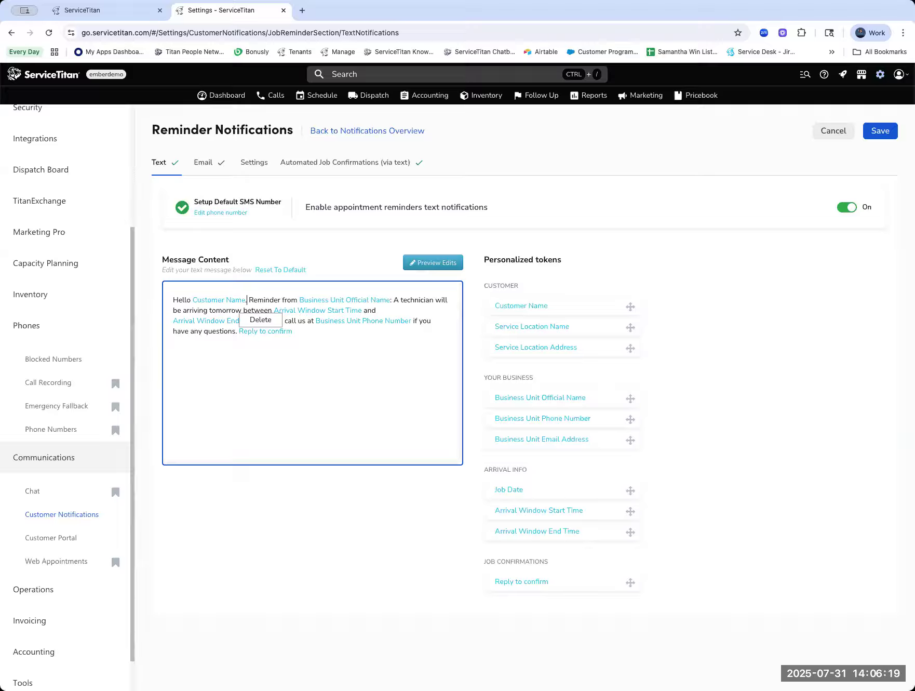
click(293, 419)
click(424, 265)
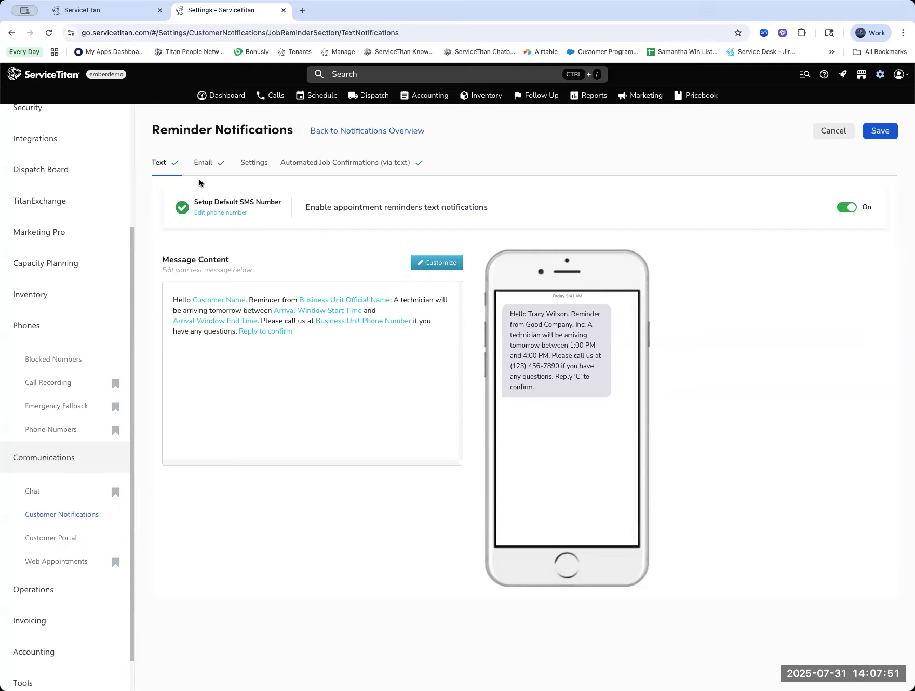
Schedule appointment reminders for 24 hours before, check the automated job confirmations option, and save the reminder notification changes
click(248, 173)
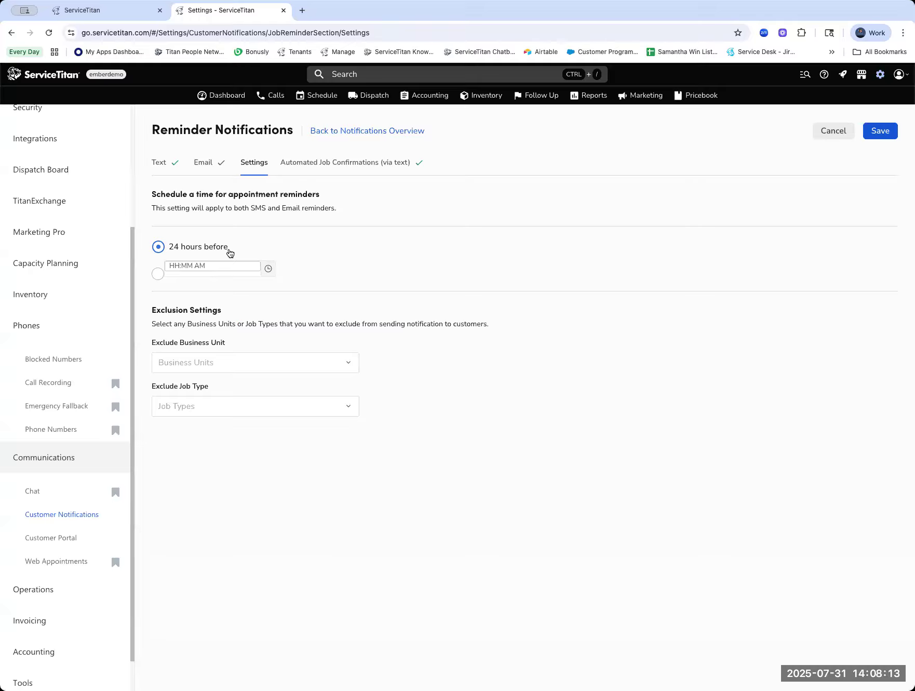
click(158, 276)
click(158, 249)
click(353, 166)
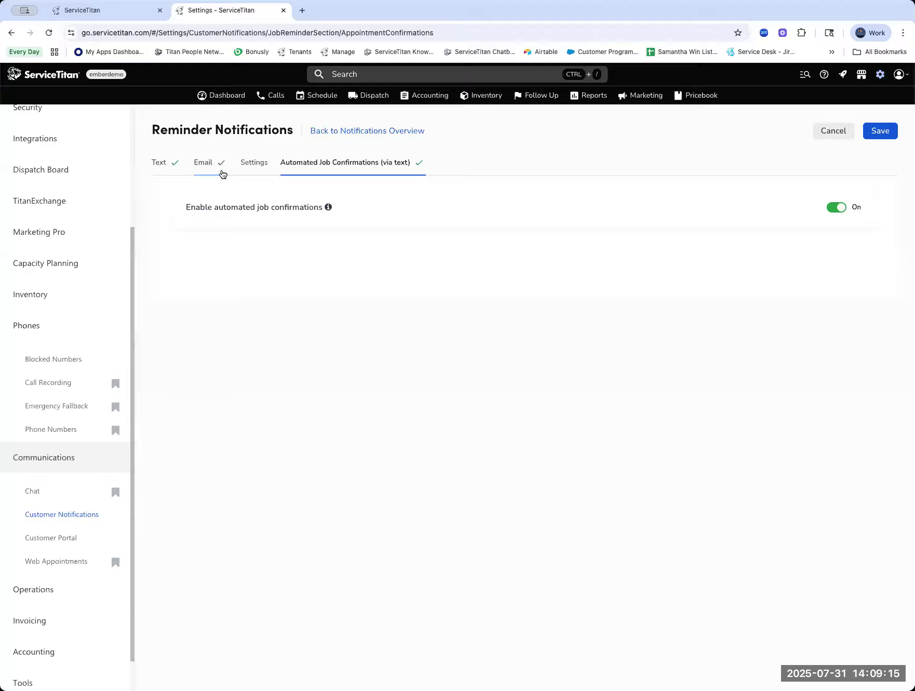
click(868, 137)
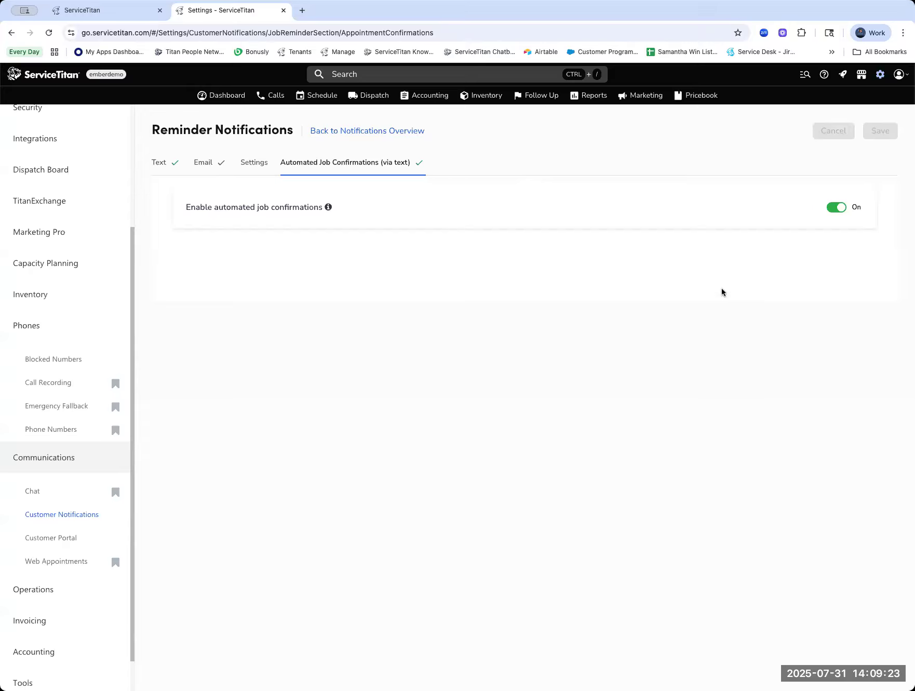
Check the saved reminder text message and return to the "Automate your appointment reminders" tasks in TitanAdvisor
click(153, 165)
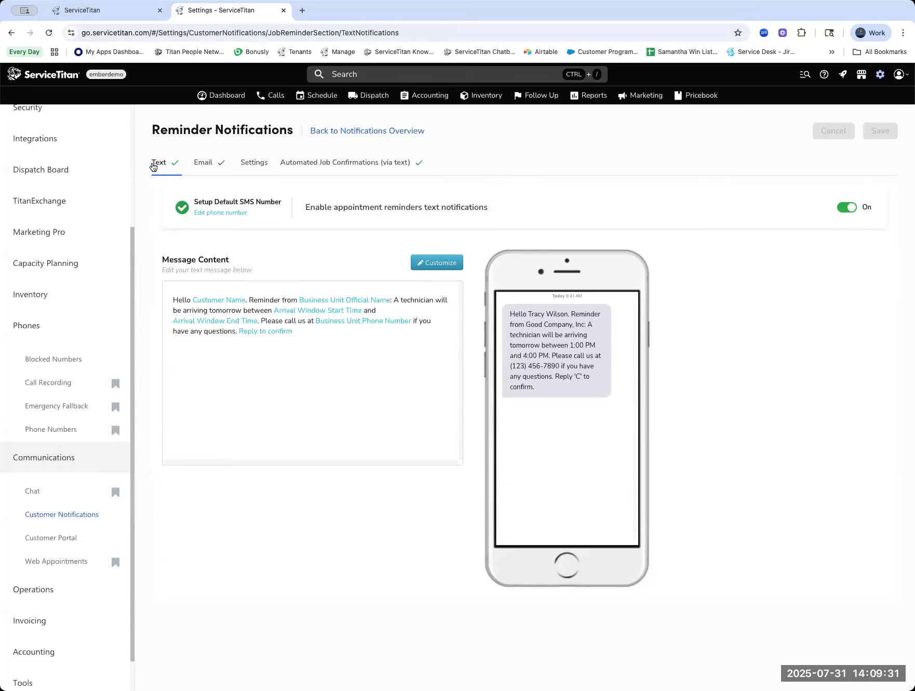
click(111, 19)
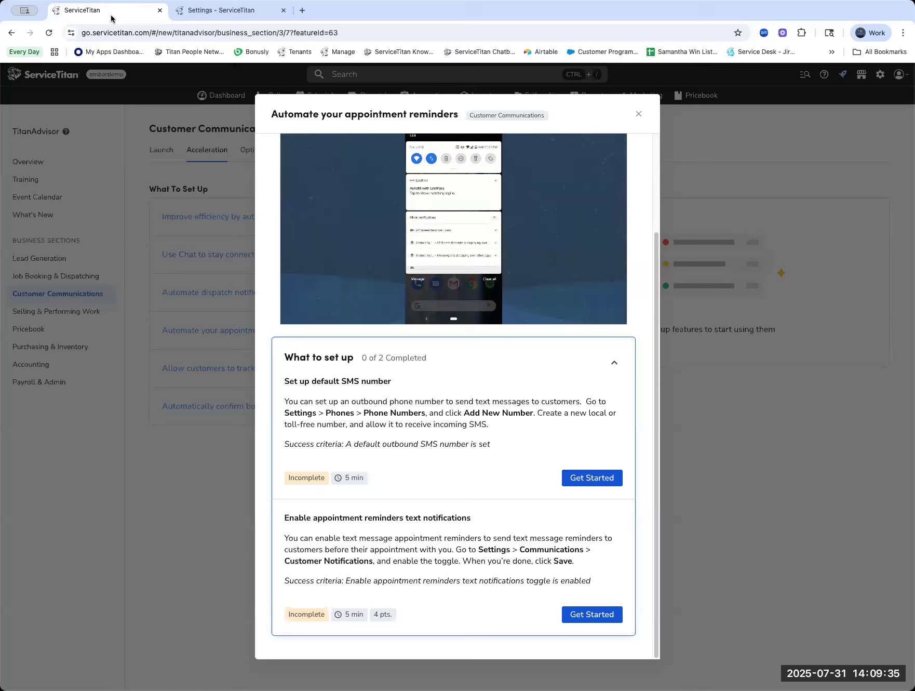